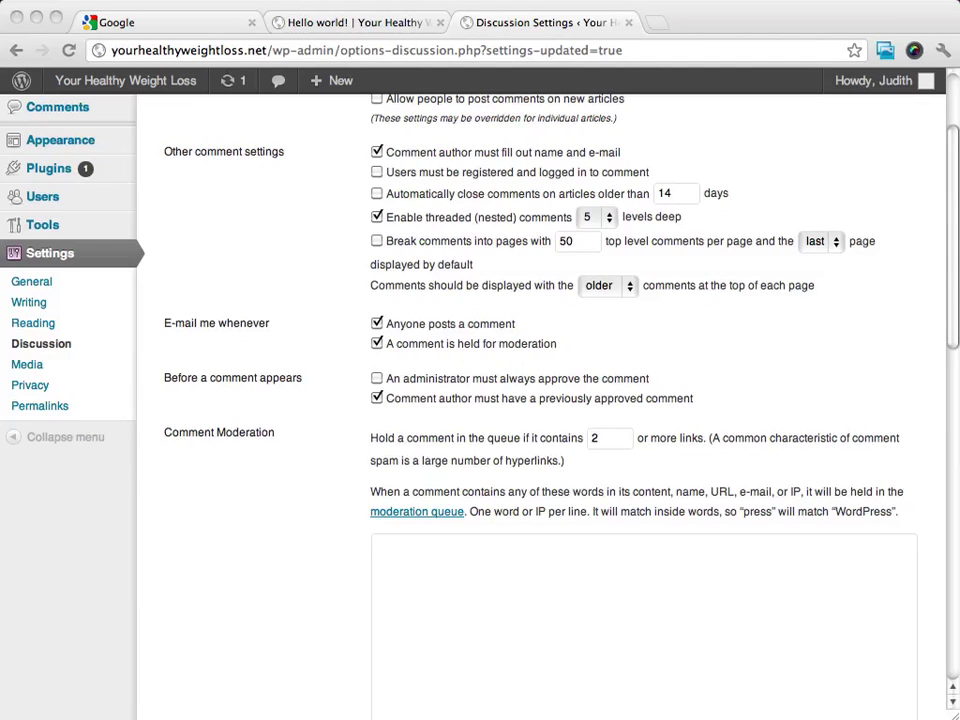
Go to Settings > Permalinks to bring up the Permalink Settings page
{"action": "scroll", "coordinate": [508, 152], "scroll_direction": "up", "scroll_amount": 3}
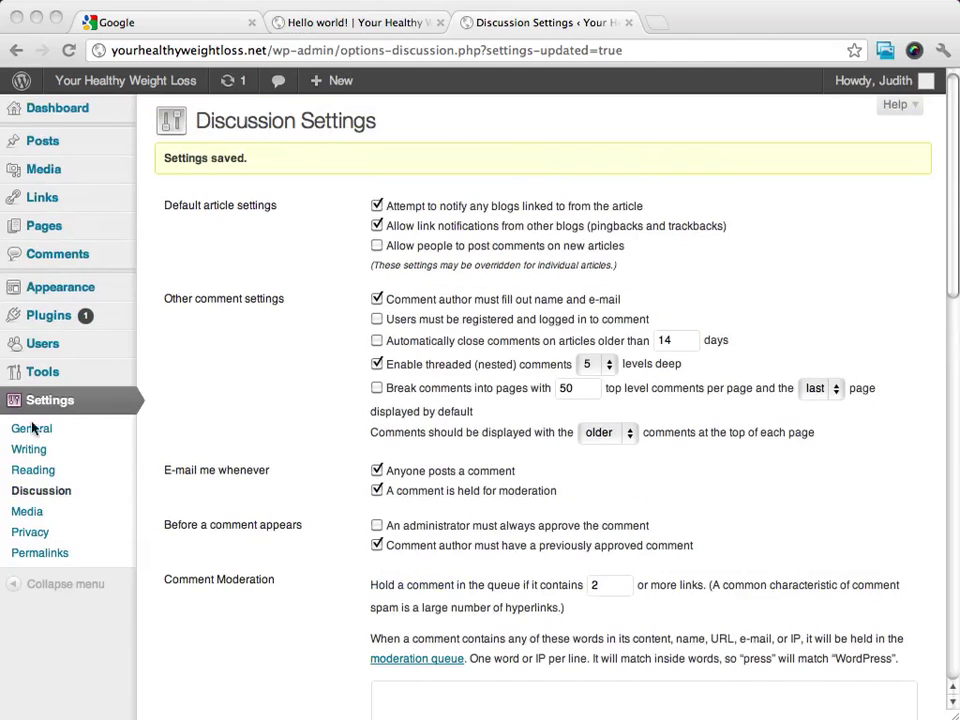
{"action": "left_click", "coordinate": [40, 556]}
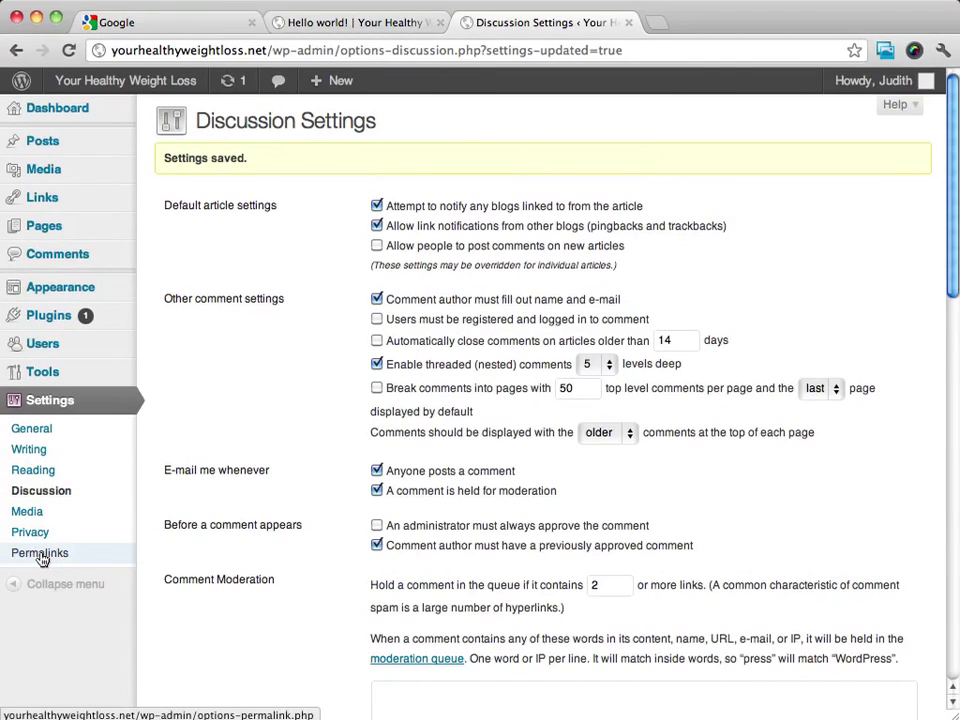
{"action": "left_click", "coordinate": [40, 556]}
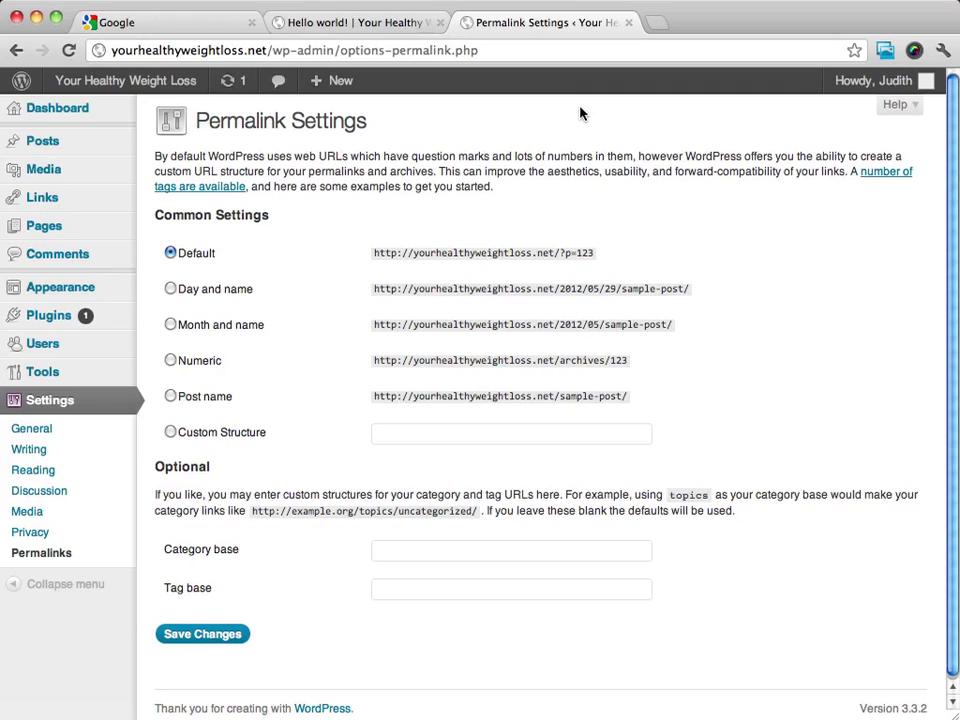
{"action": "left_click", "coordinate": [354, 24]}
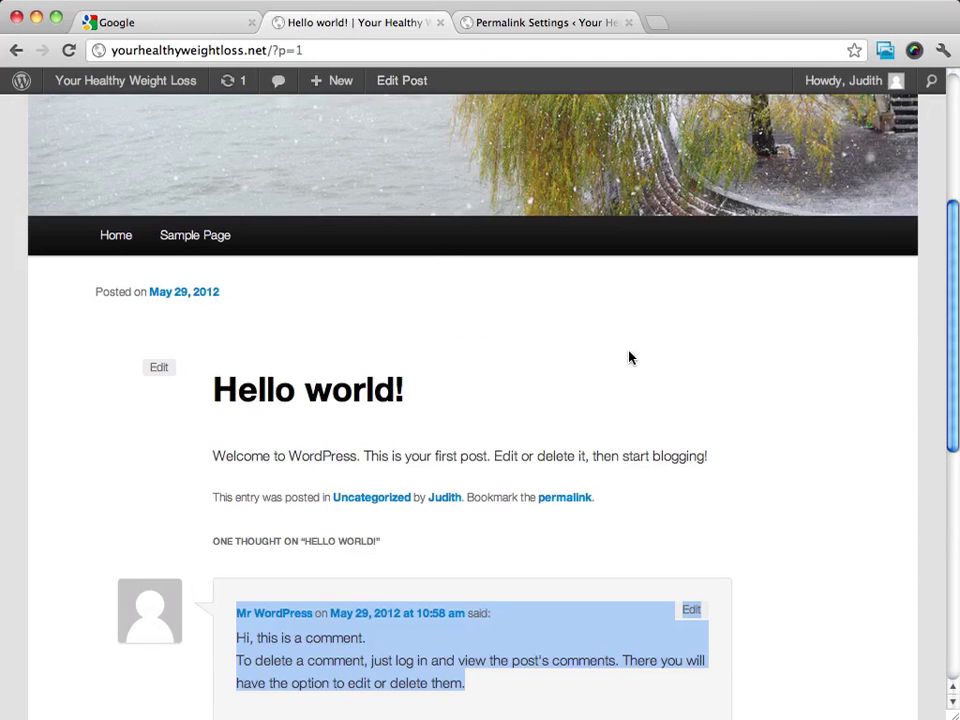
{"action": "scroll", "coordinate": [457, 324], "scroll_direction": "up", "scroll_amount": 2}
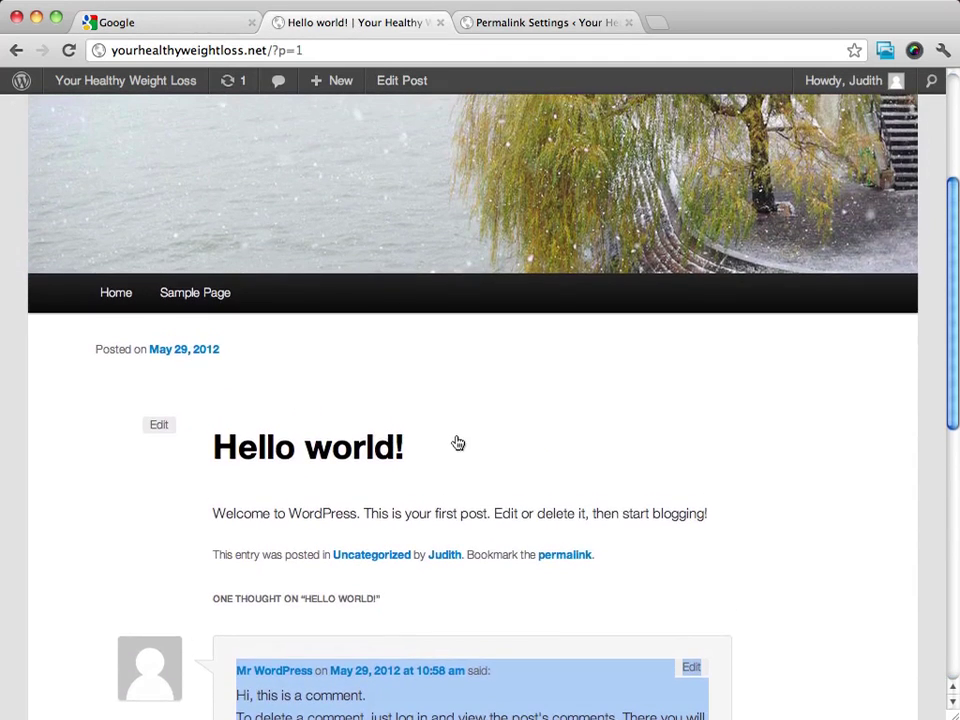
{"action": "scroll", "coordinate": [430, 445], "scroll_direction": "up", "scroll_amount": 5}
{"action": "scroll", "coordinate": [265, 480], "scroll_direction": "down", "scroll_amount": 4}
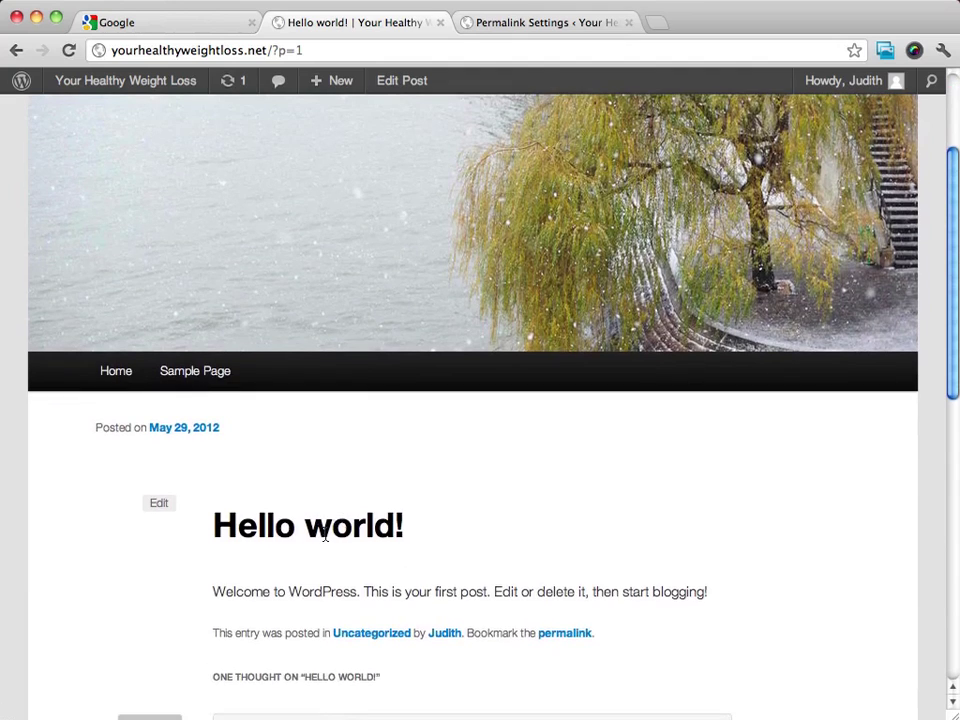
{"action": "scroll", "coordinate": [419, 474], "scroll_direction": "up", "scroll_amount": 3}
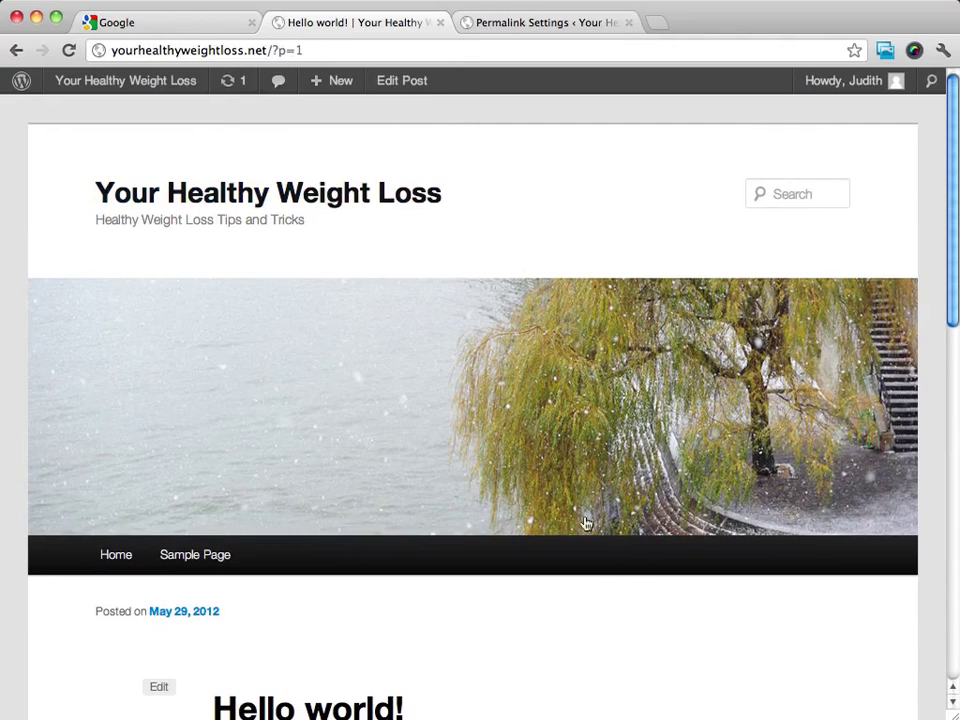
{"action": "scroll", "coordinate": [628, 574], "scroll_direction": "down", "scroll_amount": 5}
{"action": "scroll", "coordinate": [461, 419], "scroll_direction": "up", "scroll_amount": 1}
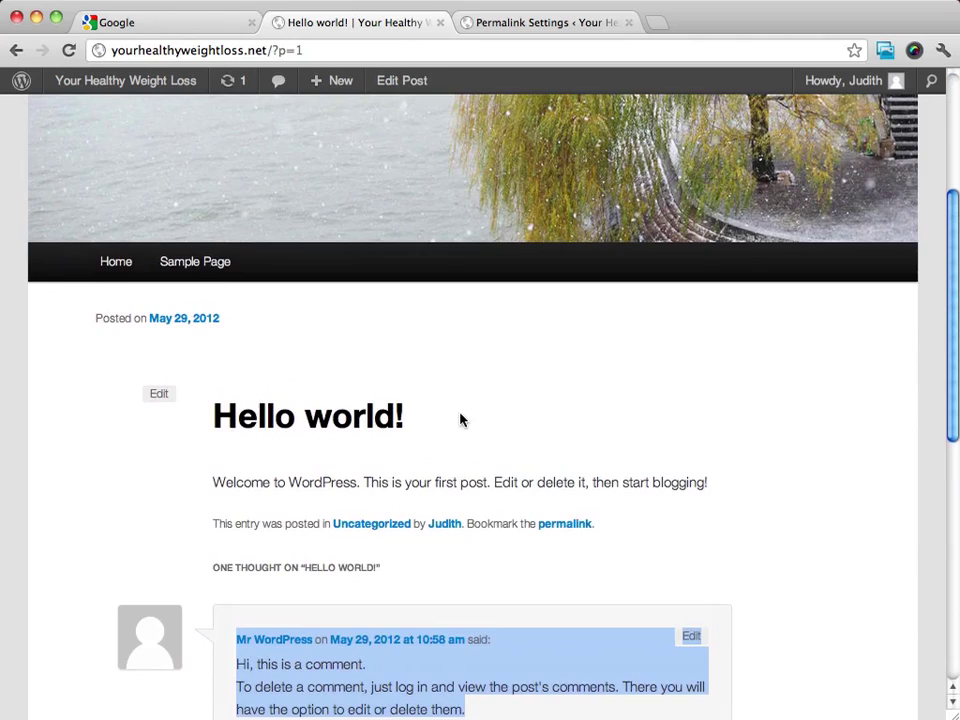
{"action": "scroll", "coordinate": [461, 419], "scroll_direction": "up", "scroll_amount": 4}
{"action": "left_click", "coordinate": [548, 22]}
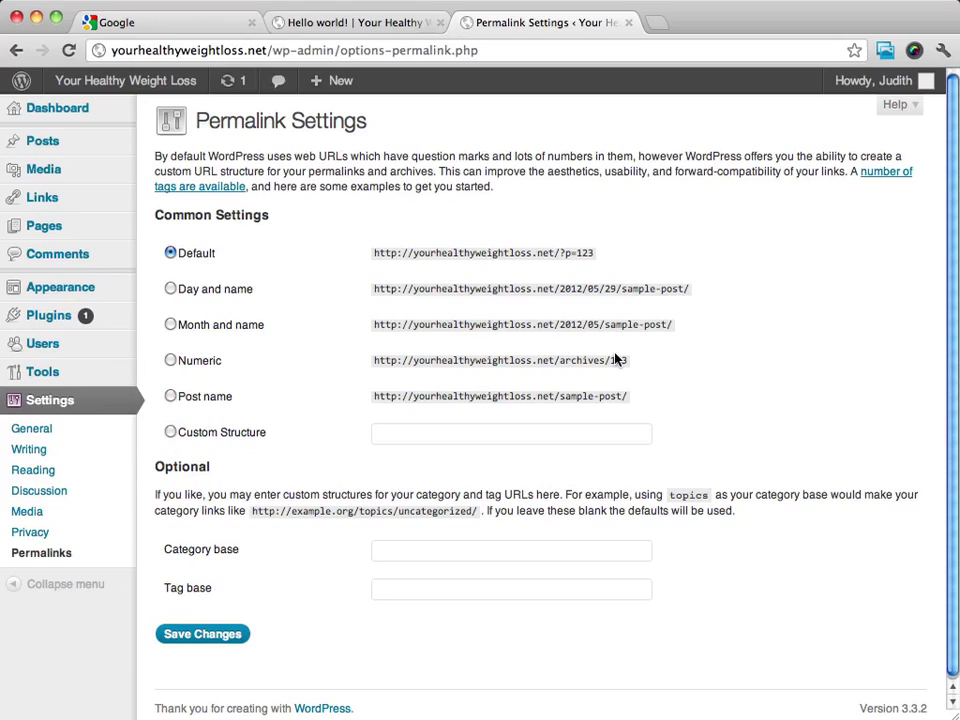
Enter %postname% as a Custom Structure, then check the Hello world post's ?p=1 address
{"action": "left_click", "coordinate": [170, 432]}
{"action": "left_click", "coordinate": [418, 433]}
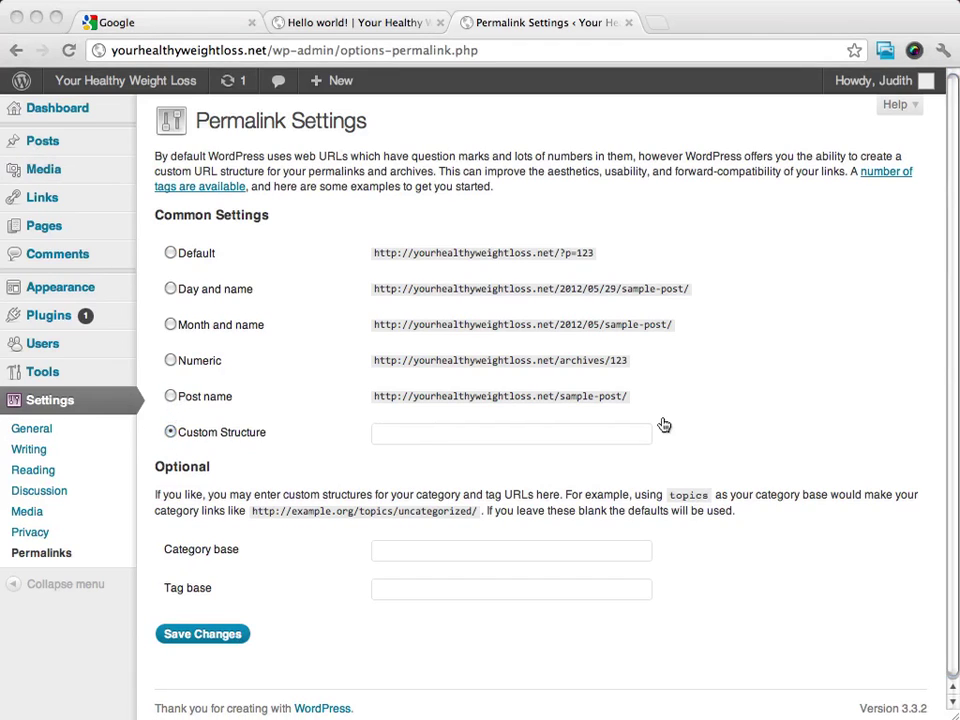
{"action": "left_click", "coordinate": [420, 441]}
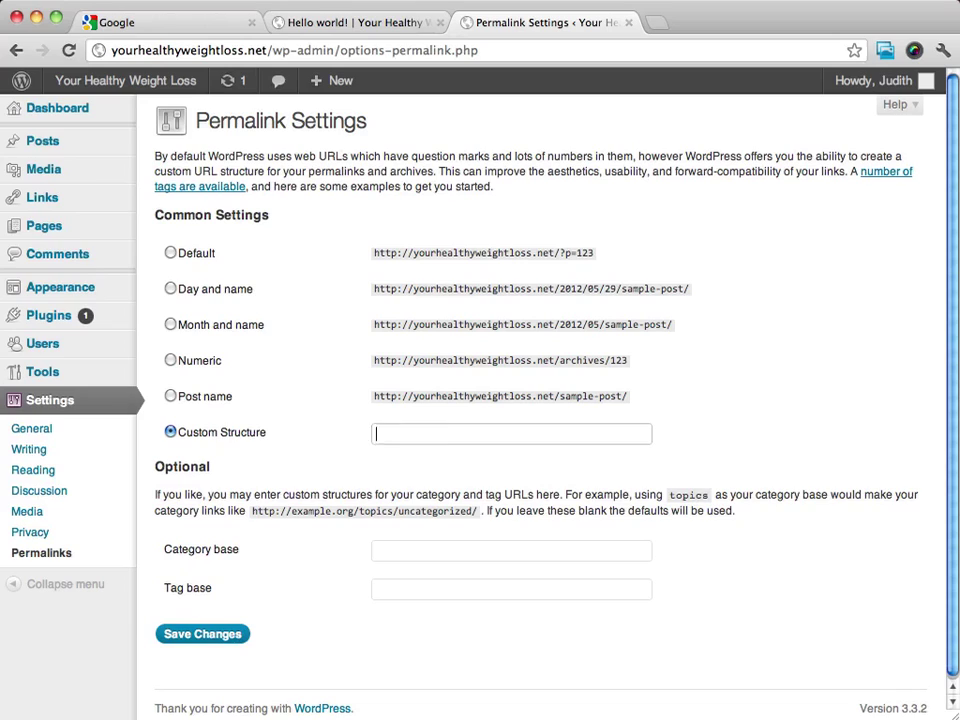
{"action": "left_click", "coordinate": [460, 420]}
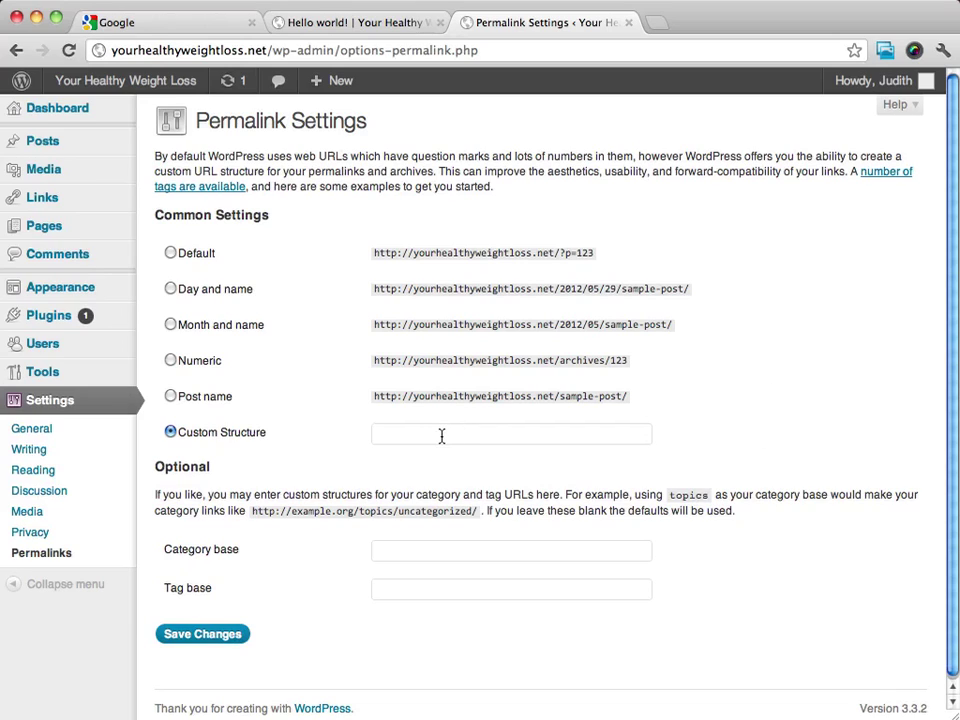
{"action": "left_click", "coordinate": [441, 436]}
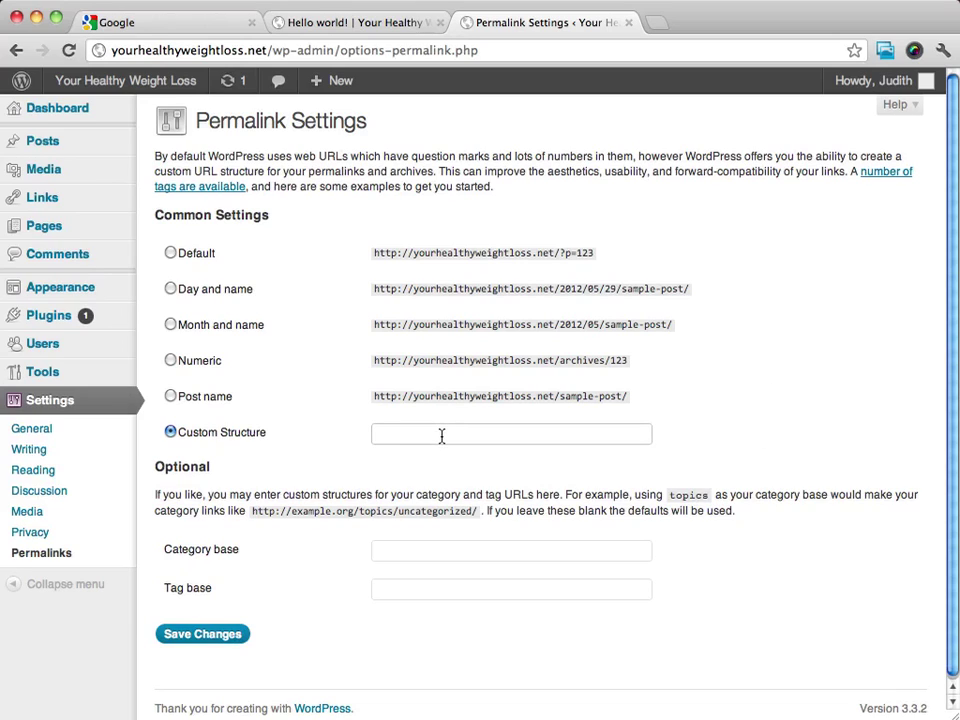
{"action": "type", "text": "%"}
{"action": "type", "text": "postna"}
{"action": "type", "text": "me"}
{"action": "type", "text": "%"}
{"action": "left_click", "coordinate": [348, 24]}
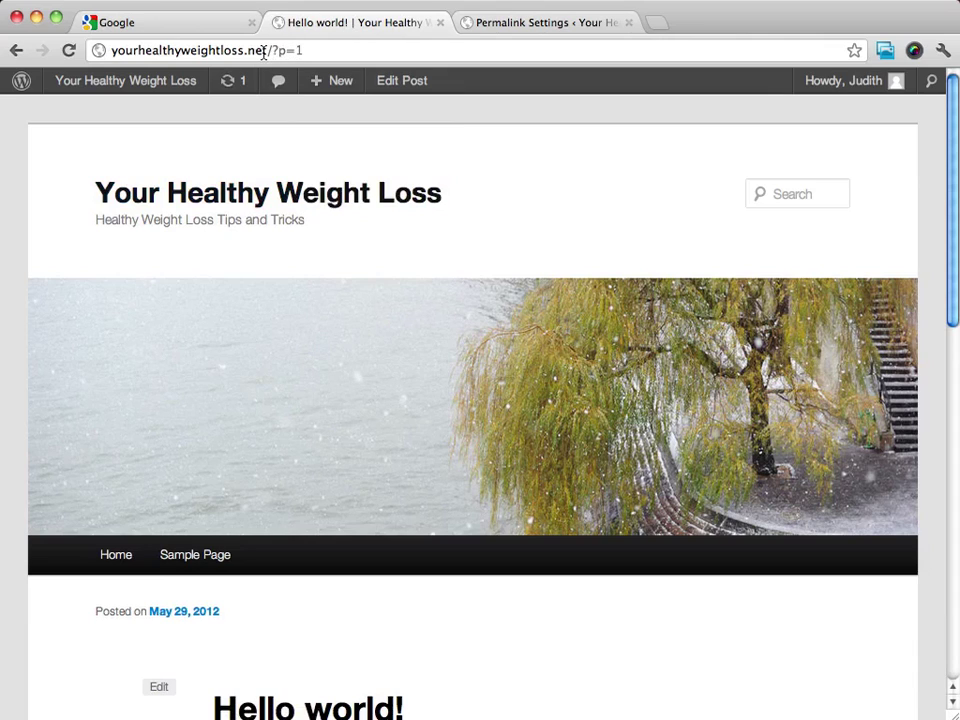
Highlight ?p=1 in the post address, then save the /%postname% permalink structure
{"action": "scroll", "coordinate": [440, 225], "scroll_direction": "down", "scroll_amount": 3}
{"action": "scroll", "coordinate": [440, 225], "scroll_direction": "up", "scroll_amount": 3}
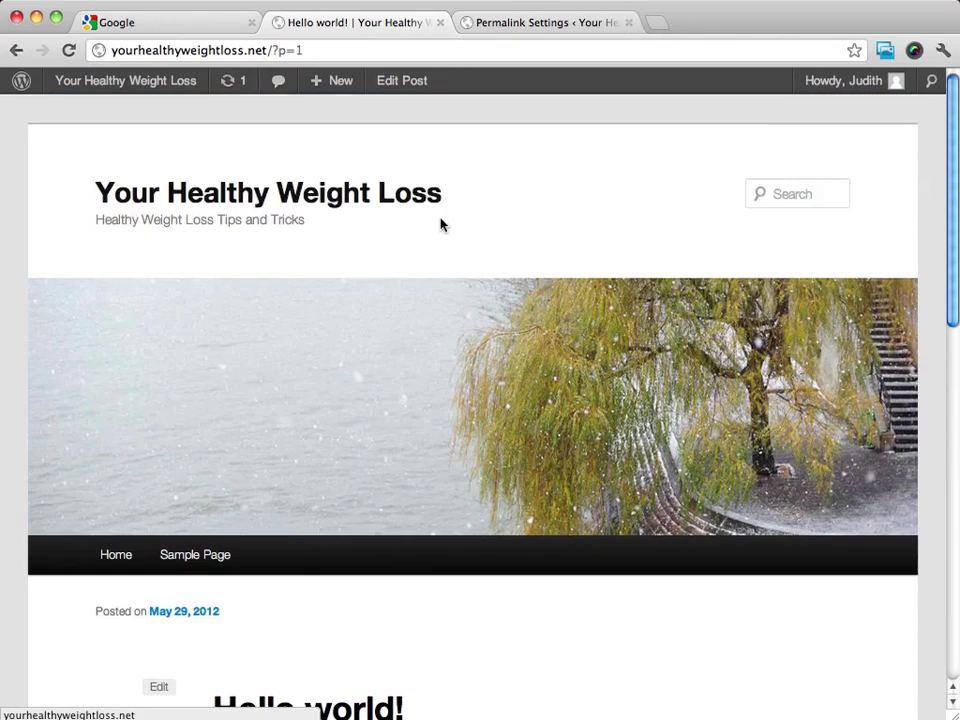
{"action": "left_click_drag", "start_coordinate": [272, 50], "coordinate": [325, 53]}
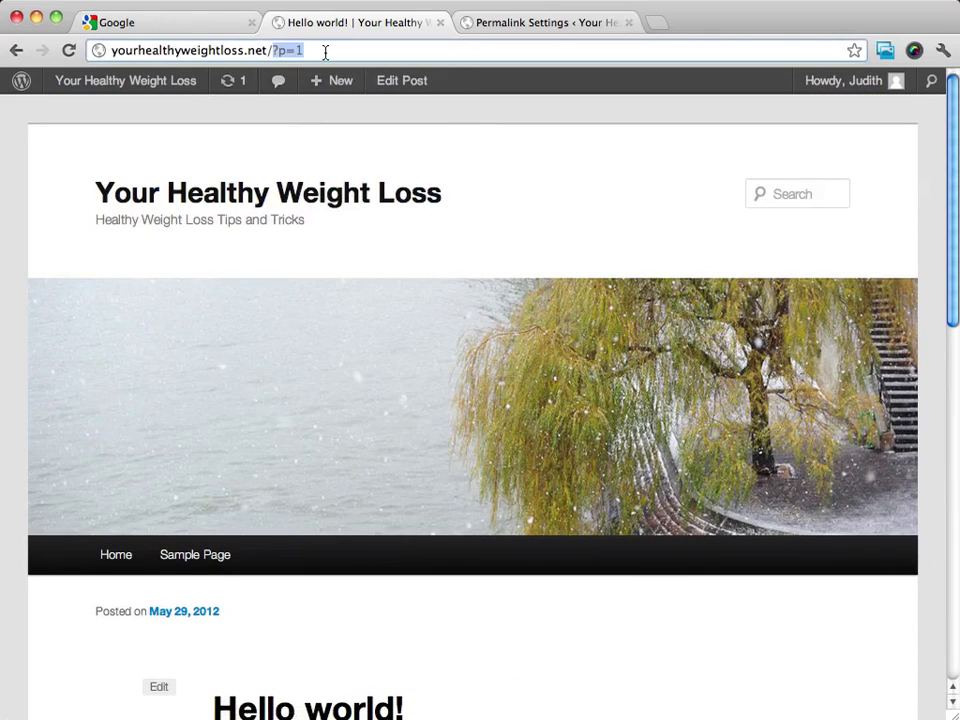
{"action": "left_click", "coordinate": [519, 24]}
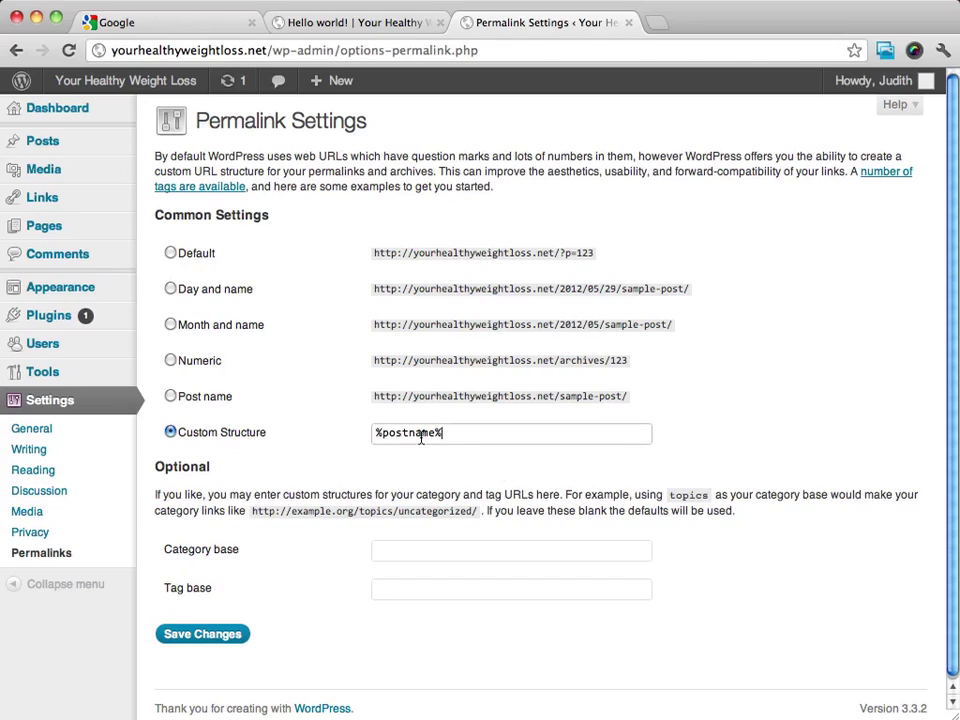
{"action": "left_click", "coordinate": [203, 635]}
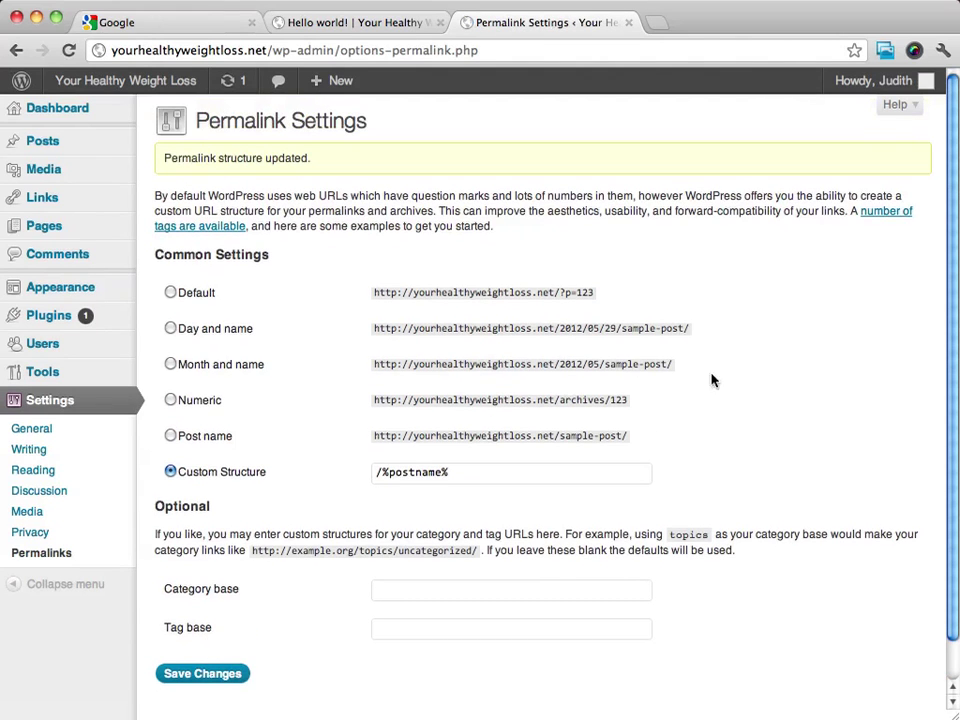
In Privacy settings, keep 'Allow search engines to index this site' selected
{"action": "left_click", "coordinate": [30, 532]}
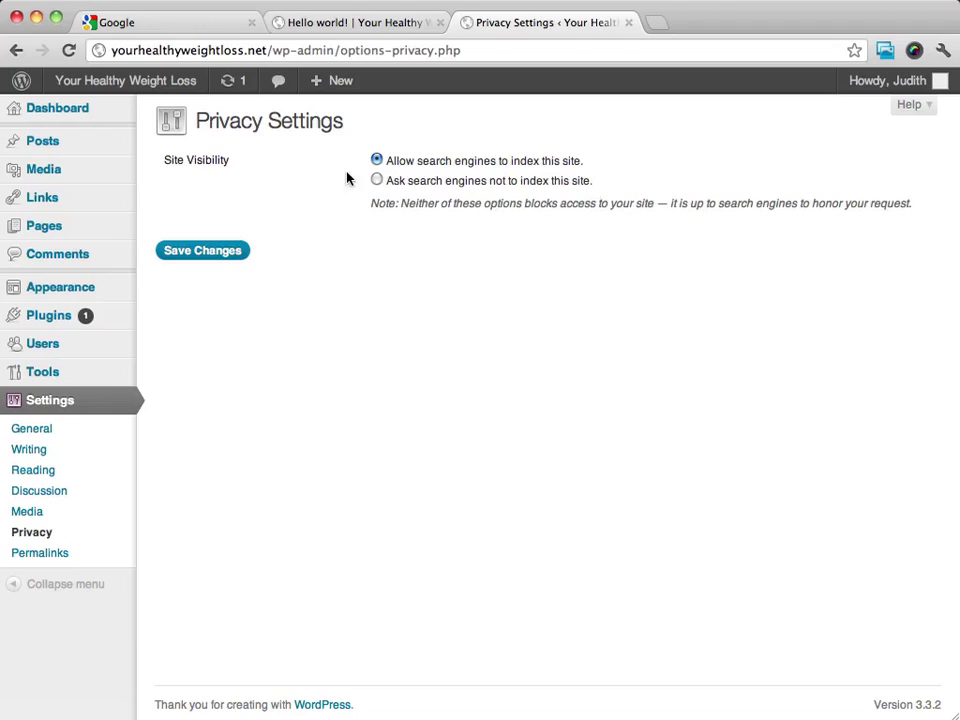
{"action": "left_click", "coordinate": [377, 181]}
{"action": "left_click", "coordinate": [377, 161]}
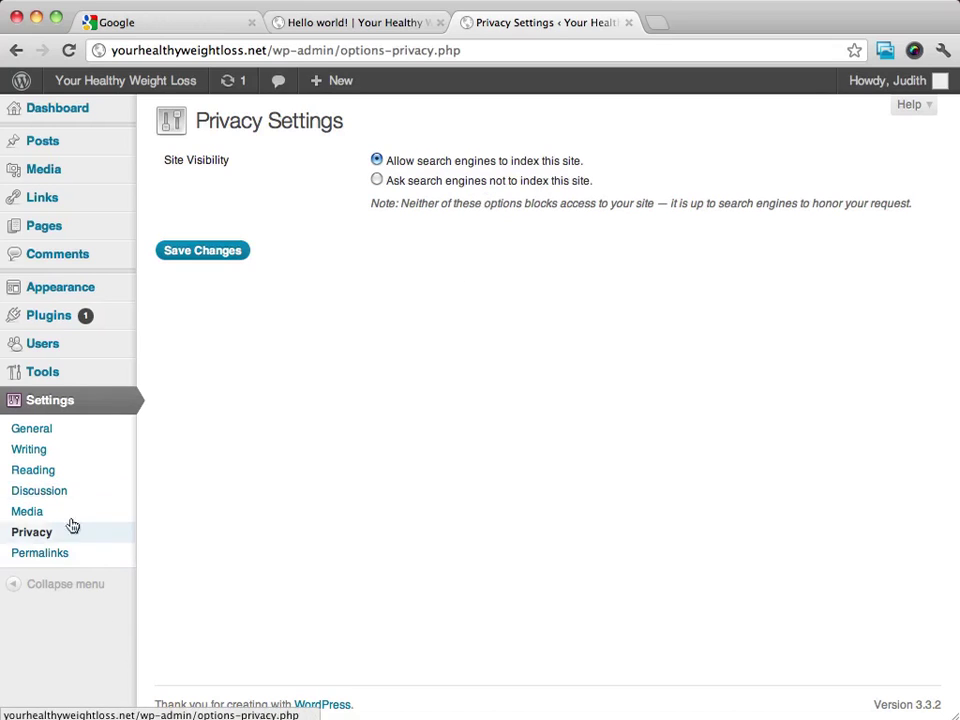
In Media Settings, keep the Auto-embeds checkbox for media URLs ticked
{"action": "left_click", "coordinate": [36, 512]}
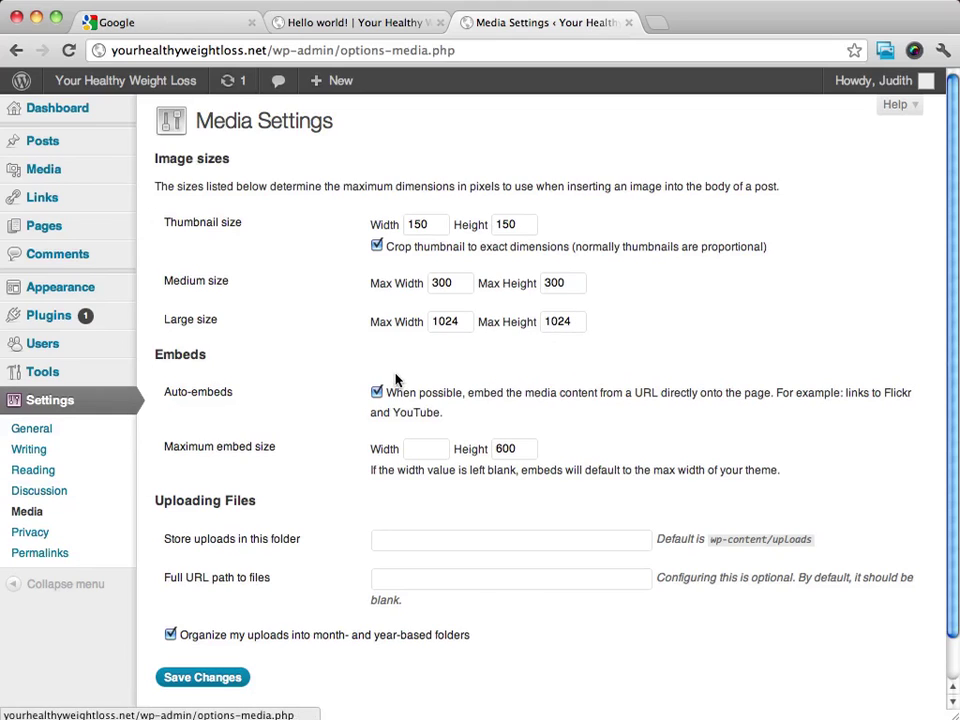
{"action": "scroll", "coordinate": [370, 392], "scroll_direction": "down", "scroll_amount": 1}
{"action": "left_click", "coordinate": [376, 347]}
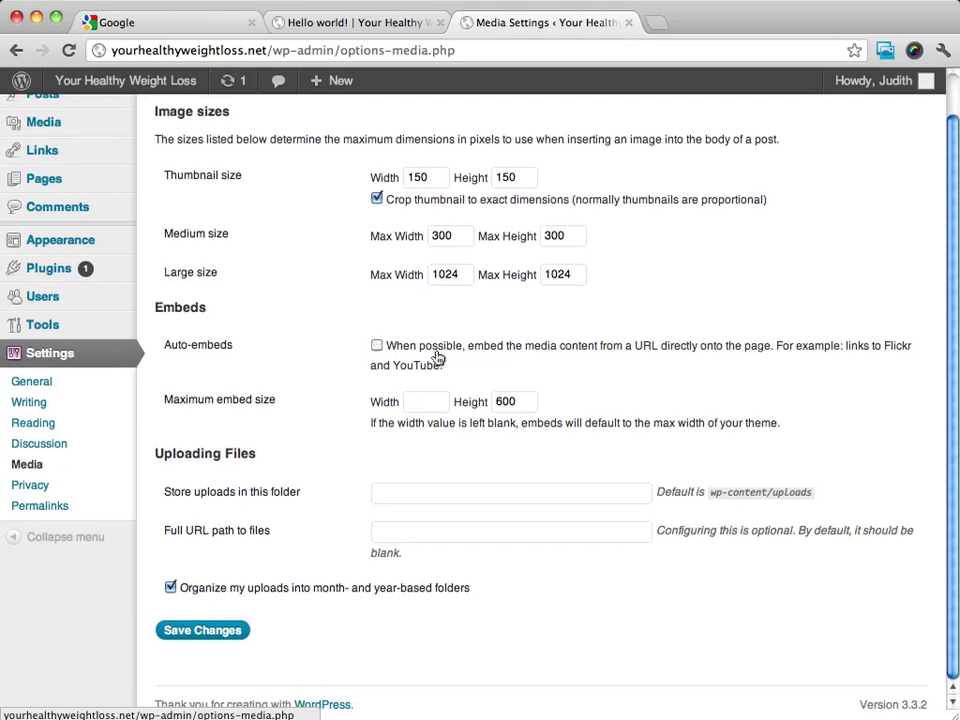
{"action": "left_click", "coordinate": [376, 346]}
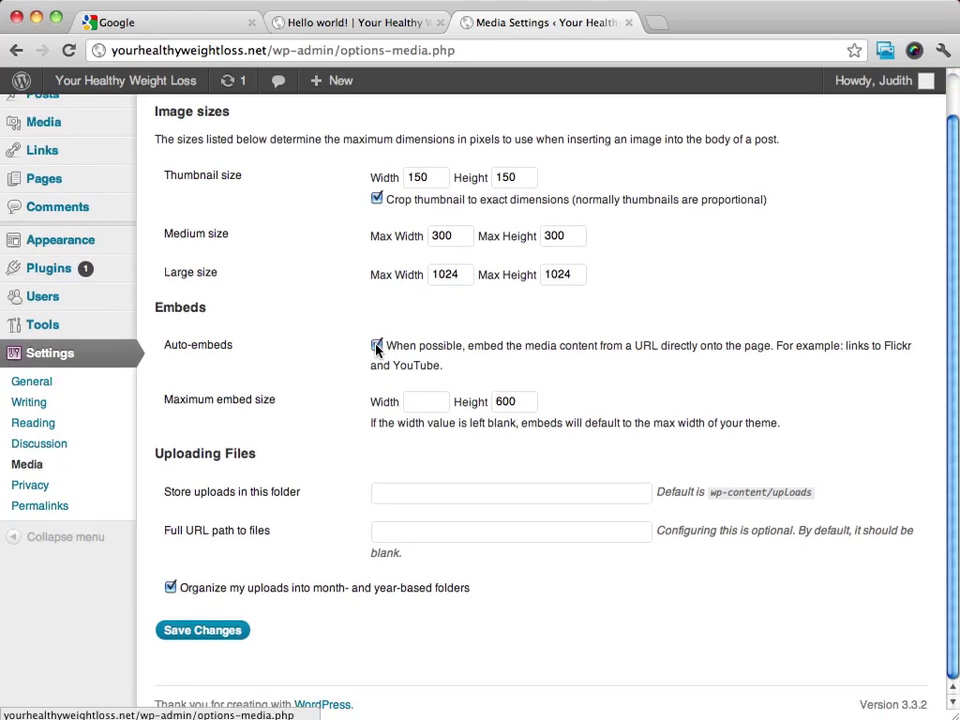